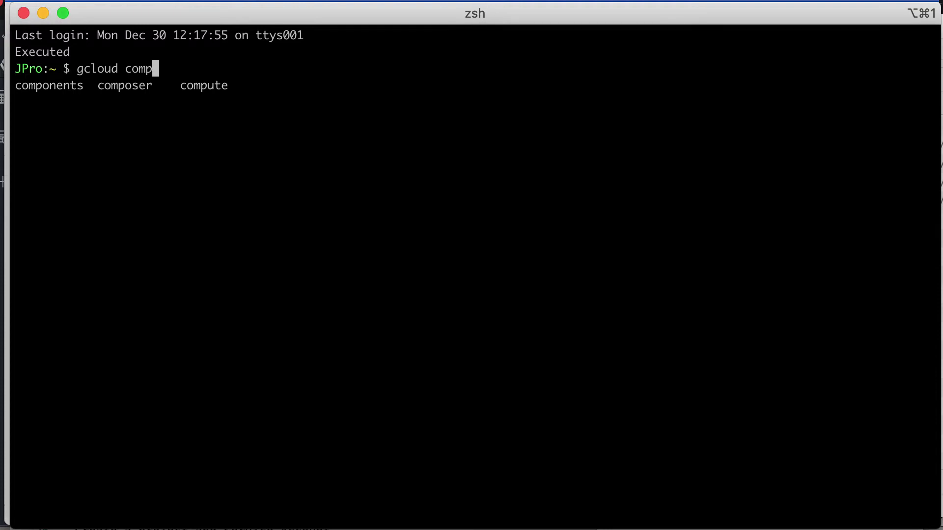
pyautogui.write('u')
# Fix the mistyped command and run gcloud --version at the zsh prompt.
pyautogui.press('Tab')
pyautogui.press('BackSpace')
pyautogui.press('BackSpace')
pyautogui.press('BackSpace')
pyautogui.press('BackSpace')
pyautogui.press('BackSpace')
pyautogui.press('BackSpace')
pyautogui.press('BackSpace')
pyautogui.press('BackSpace')
pyautogui.press('BackSpace')
pyautogui.press('BackSpace')
pyautogui.press('BackSpace')
pyautogui.press('BackSpace')
pyautogui.press('BackSpace')
pyautogui.press('Return')
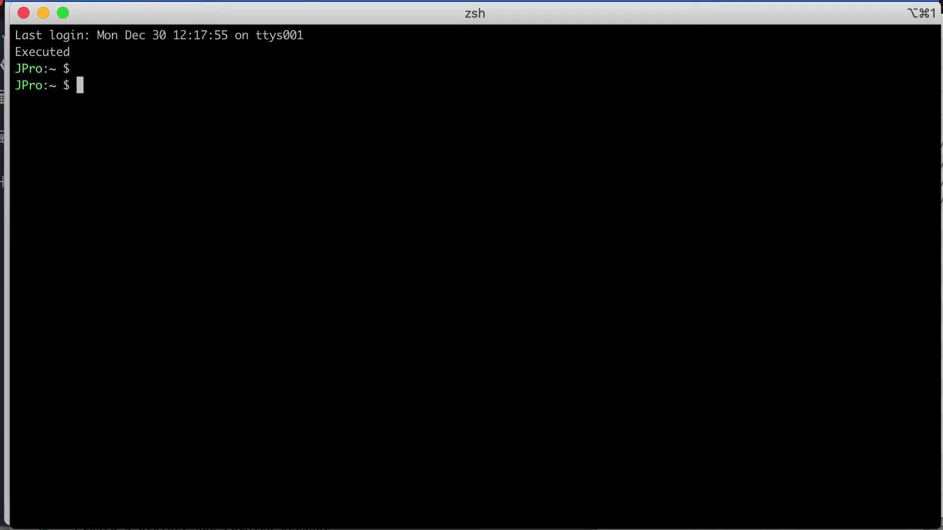
pyautogui.press('Return')
pyautogui.press('Return')
pyautogui.write('gcloud ')
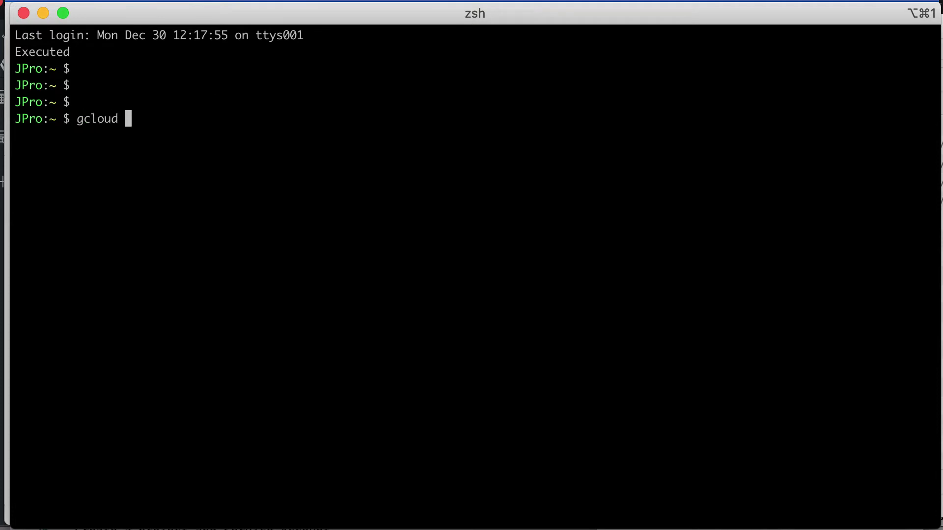
pyautogui.write('sdk')
pyautogui.press('BackSpace')
pyautogui.press('BackSpace')
pyautogui.press('BackSpace')
pyautogui.press('BackSpace')
pyautogui.press('BackSpace')
pyautogui.write('--version')
pyautogui.press('Return')
pyautogui.press('Return')
pyautogui.press('Return')
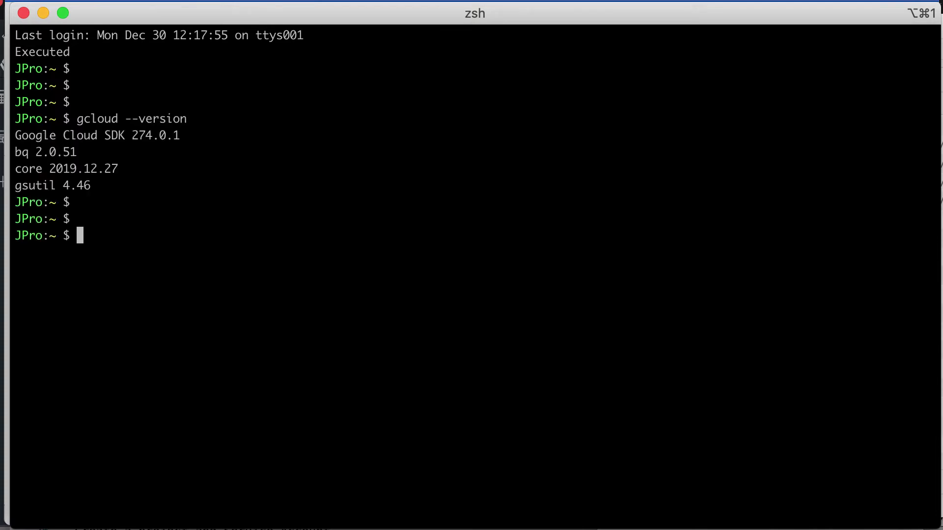
# Highlight the reported versions: Google Cloud SDK 274.0.1, bq 2.0.51 and gsutil 4.46.
pyautogui.moveTo(14, 152)
pyautogui.mouseDown()
pyautogui.moveTo(87, 152)
pyautogui.moveTo(2, 168)
pyautogui.mouseUp()
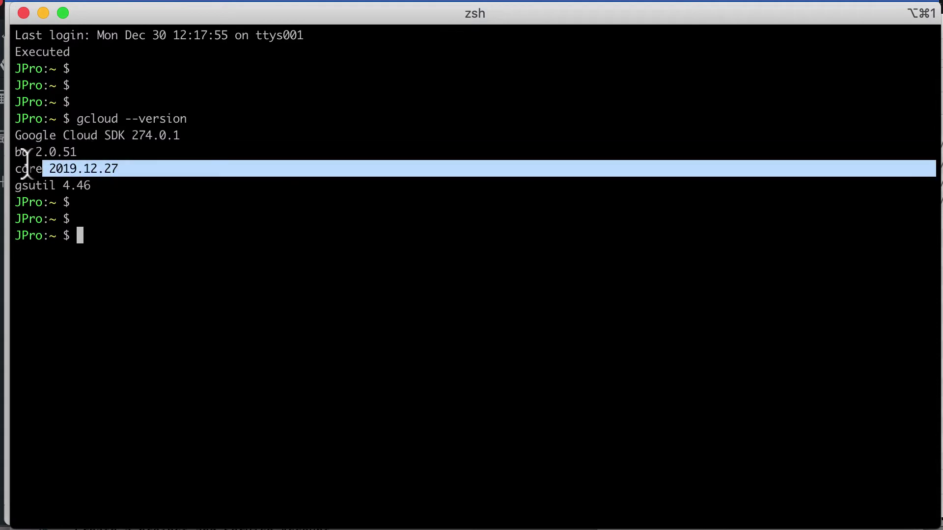
pyautogui.moveTo(118, 185); pyautogui.dragTo(10, 185)
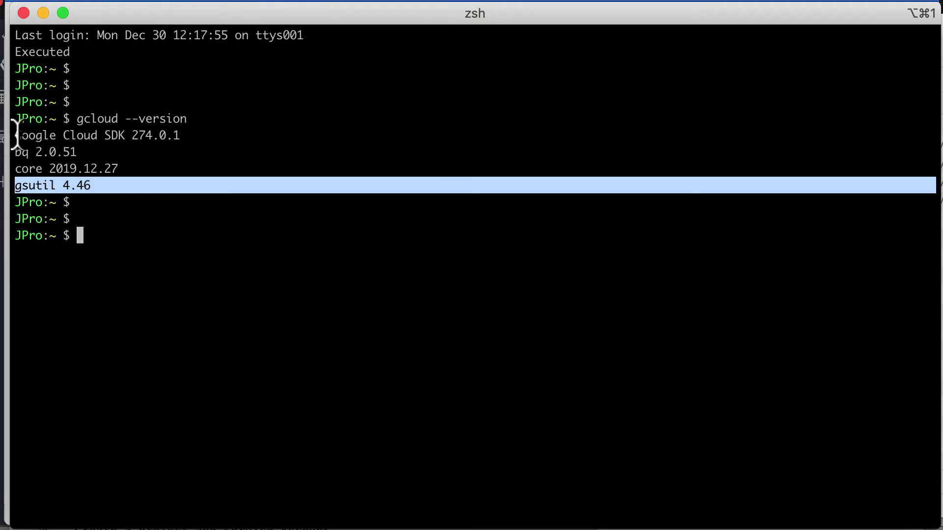
pyautogui.moveTo(14, 135); pyautogui.dragTo(183, 136)
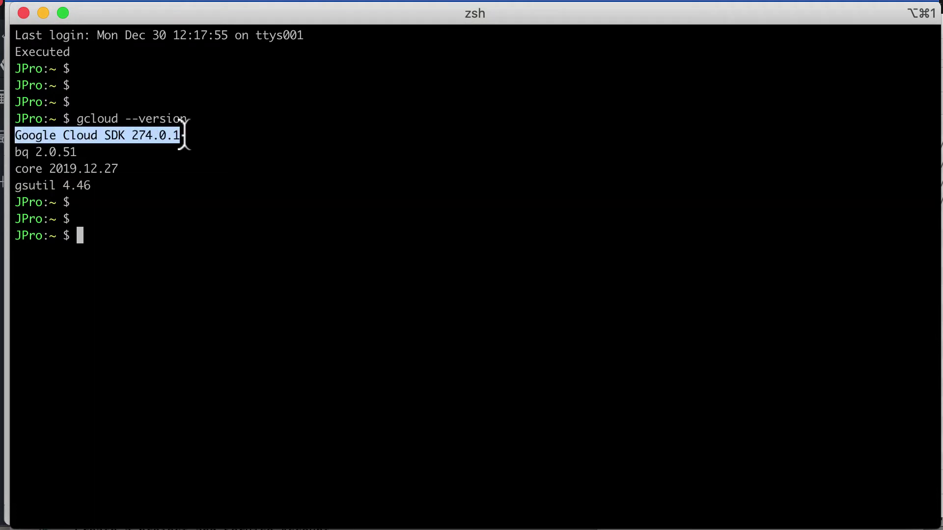
pyautogui.click(187, 233)
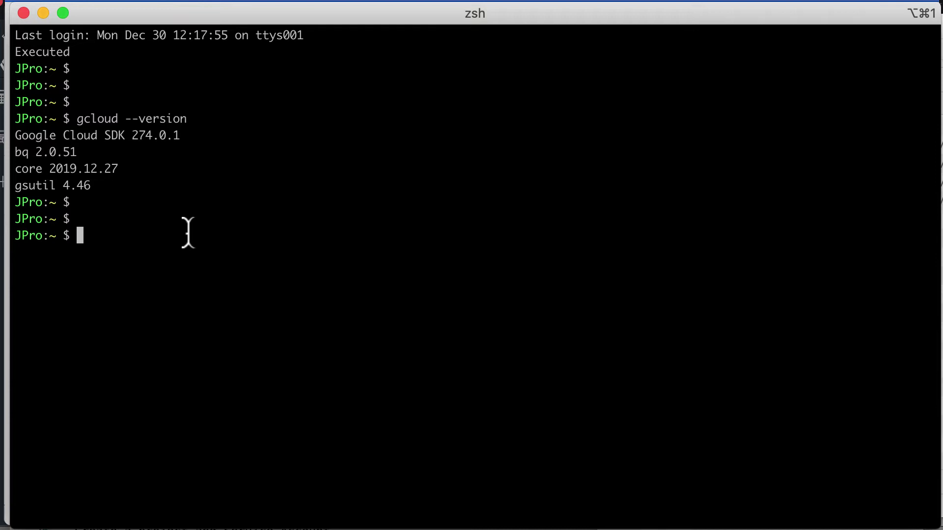
# Clear the terminal and switch to the Uninstalling Google Cloud SDK documentation page.
pyautogui.press('Return')
pyautogui.press('super+k')
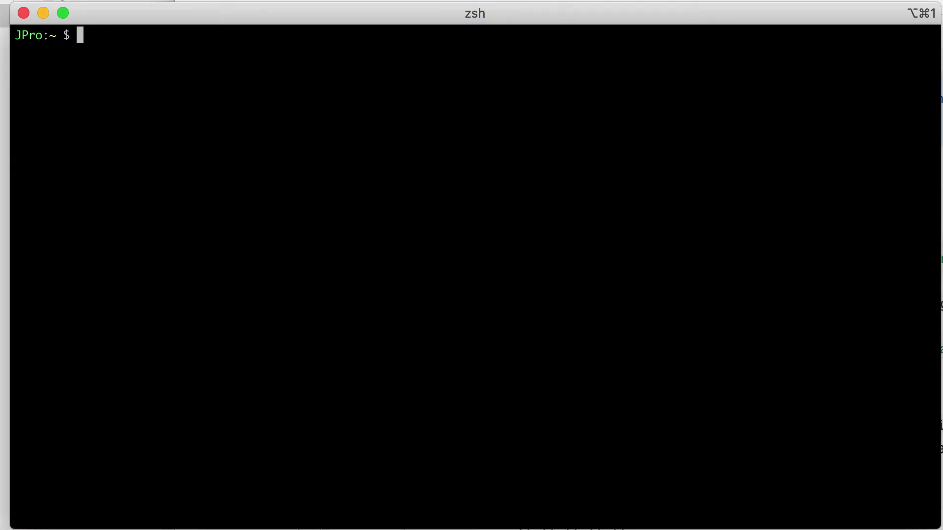
pyautogui.press('super+Tab')
pyautogui.scroll(3, 792, 313)
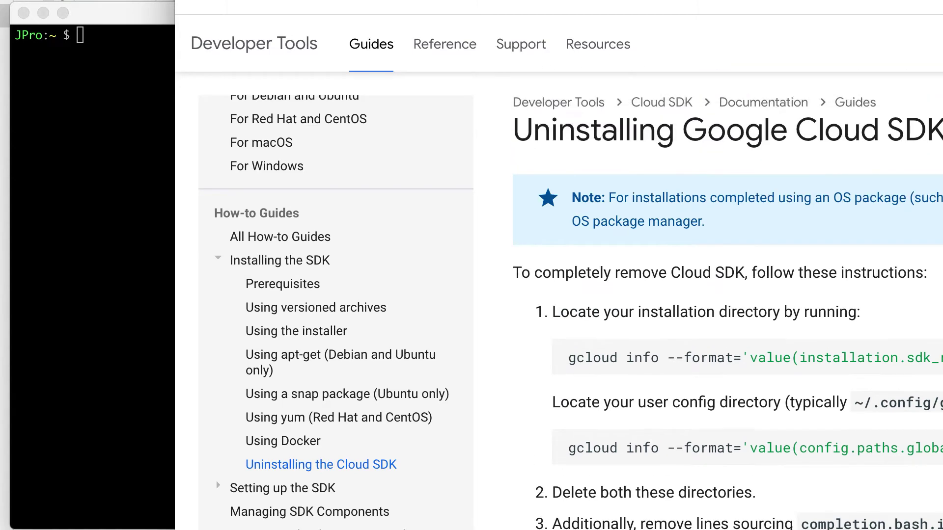
pyautogui.scroll(-4, 792, 313)
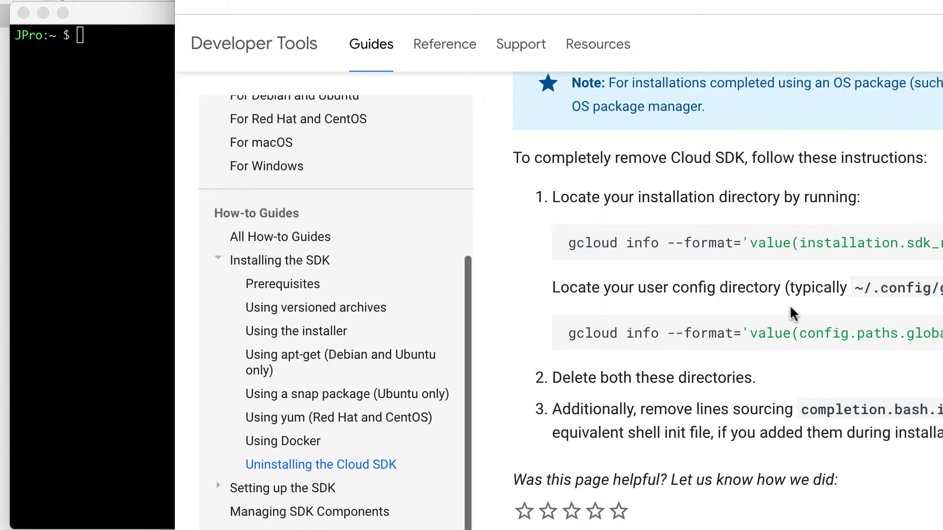
pyautogui.moveTo(936, 230); pyautogui.dragTo(568, 232)
# Run the copied gcloud info command to print the SDK root under terraform/software.
pyautogui.press('super+Tab')
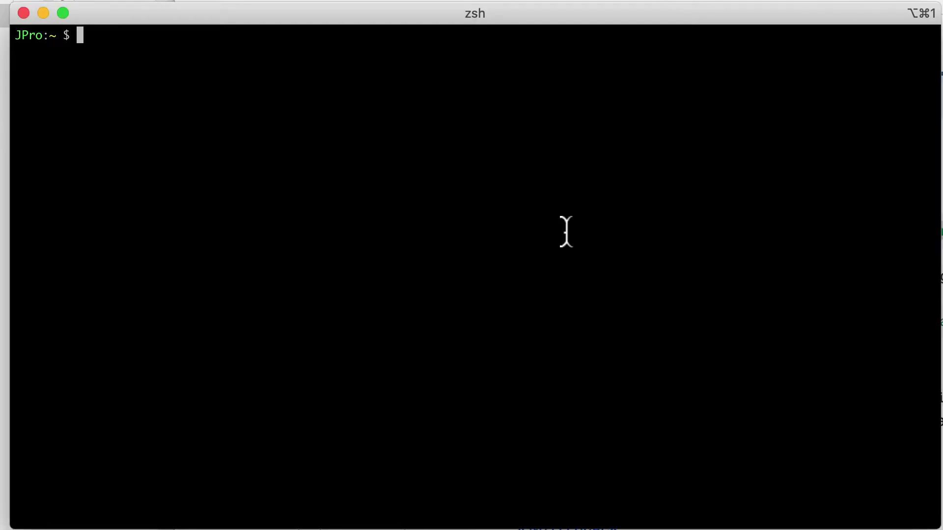
pyautogui.write("gcloud info --format='value(installation.sdk_root)'")
pyautogui.press('Return')
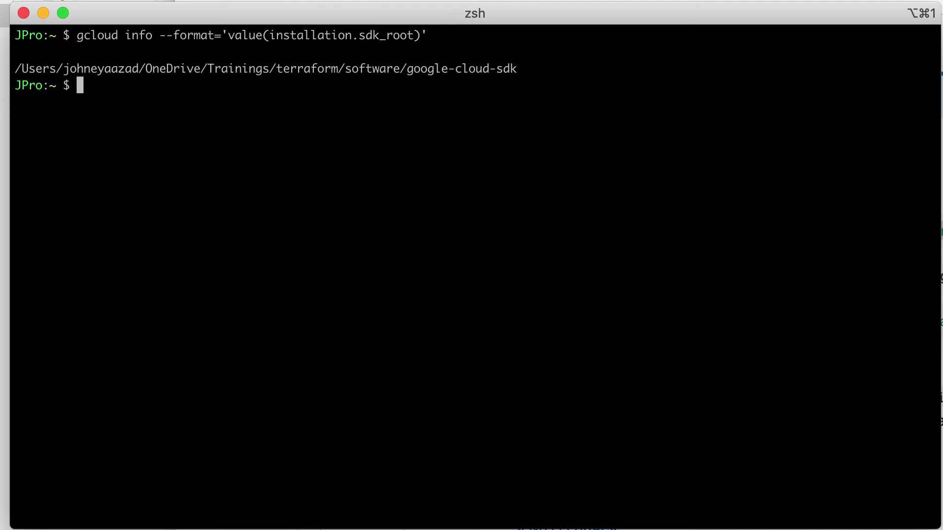
# Copy the config_dir gcloud info command from the docs and run it, printing ~/.config/gcloud.
pyautogui.press('super+Tab')
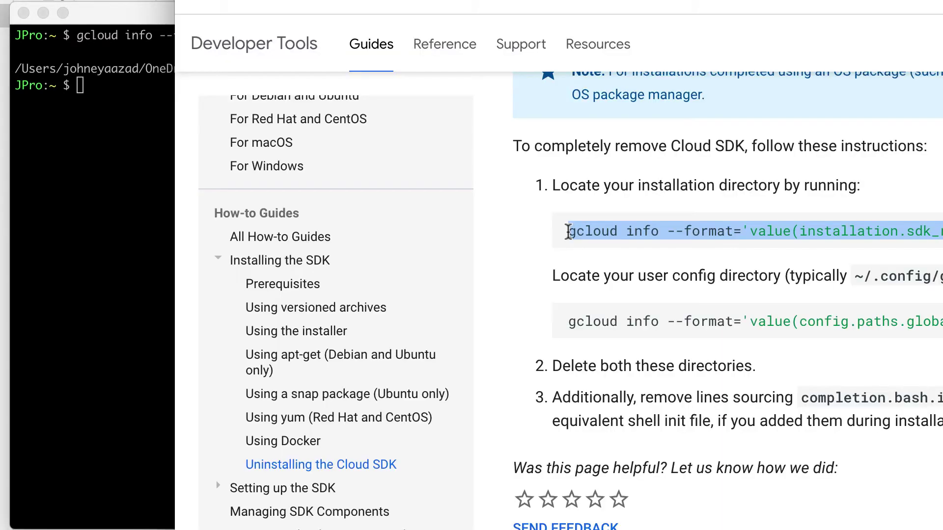
pyautogui.moveTo(936, 322); pyautogui.dragTo(562, 322)
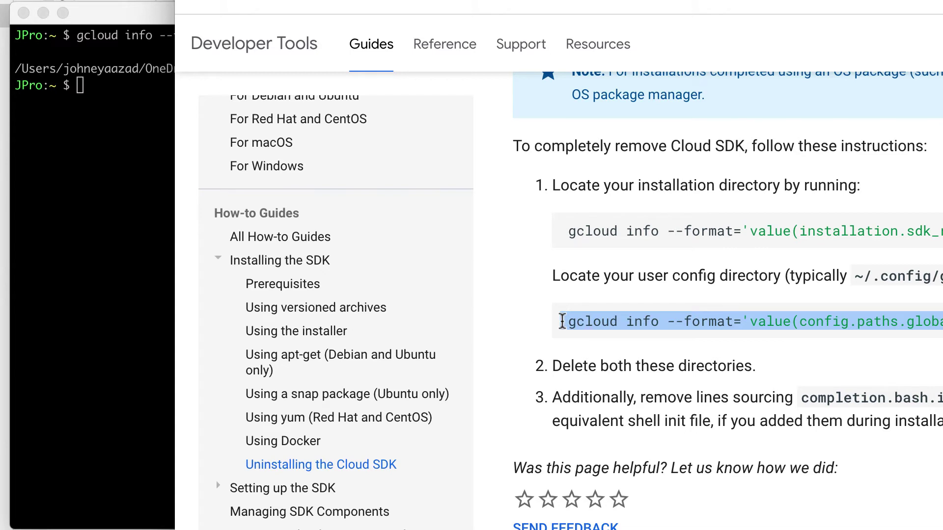
pyautogui.press('super+c')
pyautogui.press('super+Tab')
pyautogui.press('super+v')
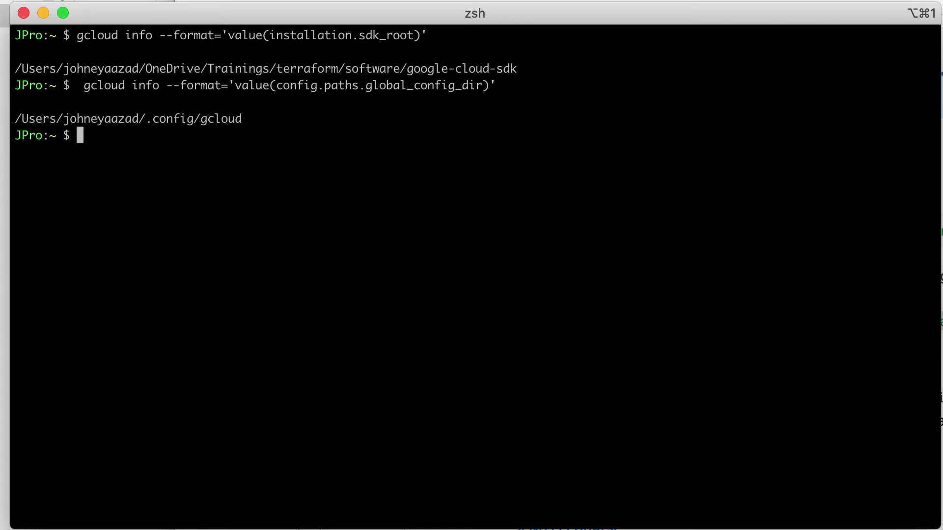
pyautogui.press('super+Tab')
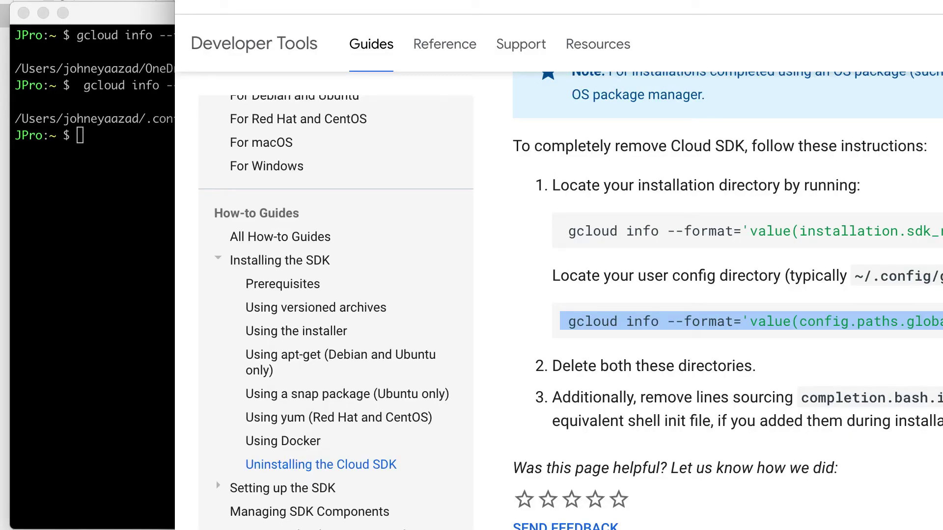
pyautogui.press('super+Tab')
pyautogui.press('super+Tab')
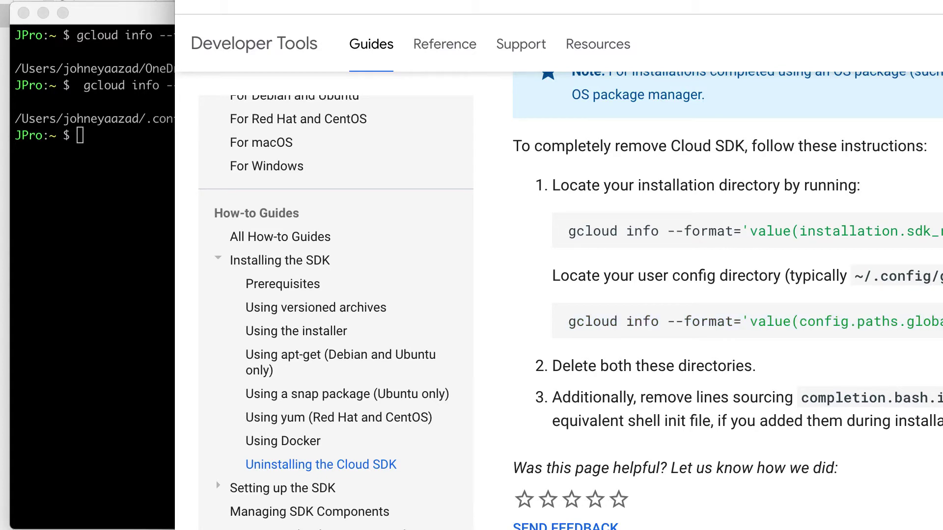
pyautogui.press('super+Tab')
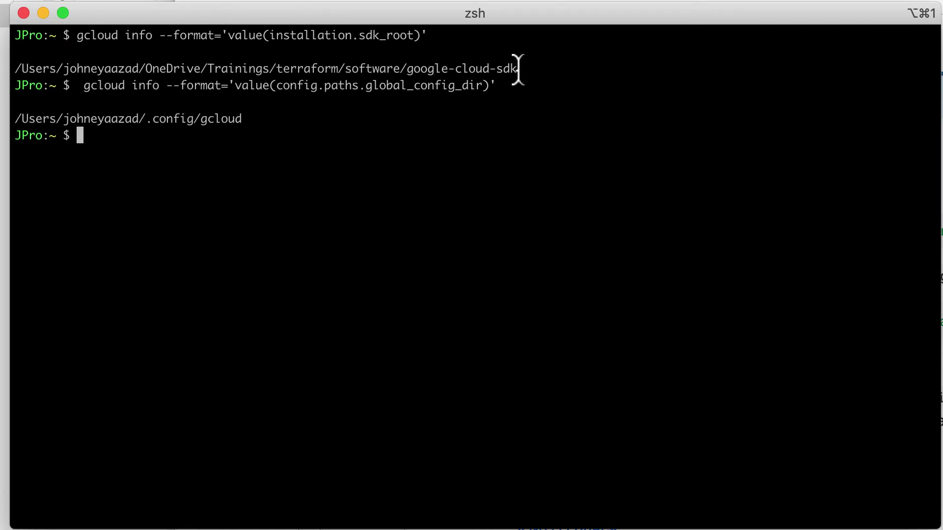
# Delete the google-cloud-sdk installation directory with rm -rf on its printed path.
pyautogui.moveTo(518, 69); pyautogui.dragTo(4, 74)
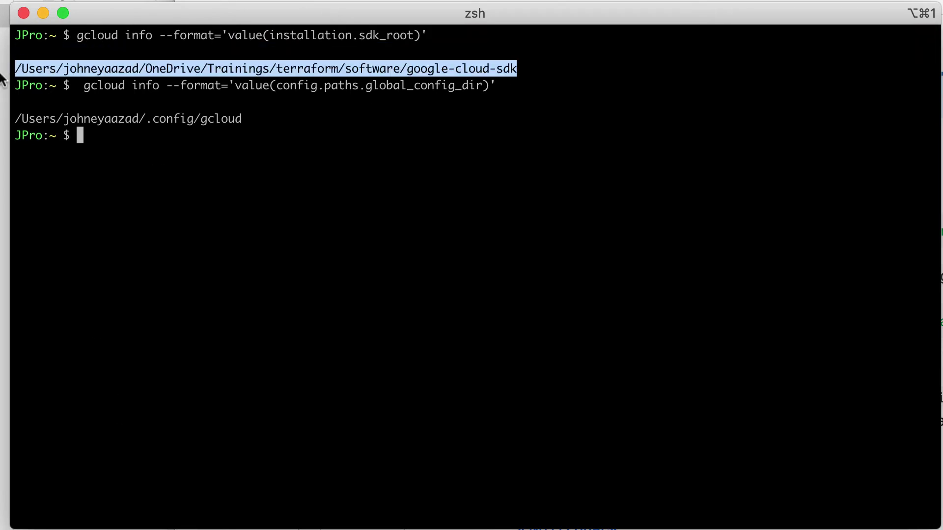
pyautogui.write('rm -r')
pyautogui.press('BackSpace')
pyautogui.press('BackSpace')
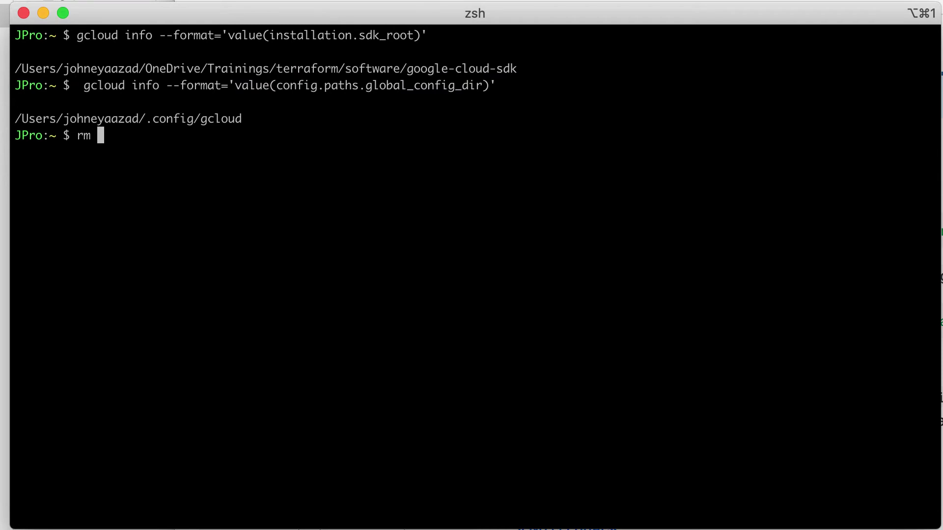
pyautogui.write('-rf')
pyautogui.press('super+v')
pyautogui.press('Return')
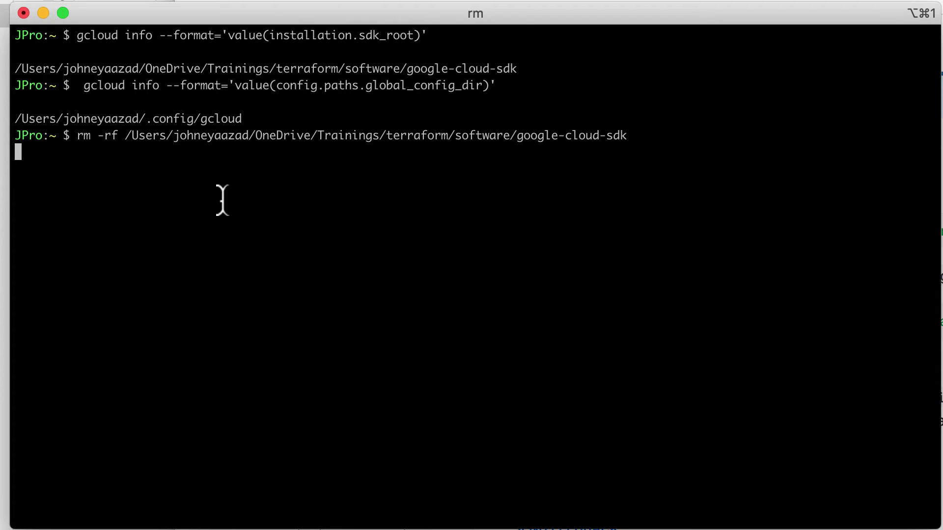
# Delete the ~/.config/gcloud config directory with rm -r on its printed path.
pyautogui.moveTo(240, 119); pyautogui.dragTo(16, 120)
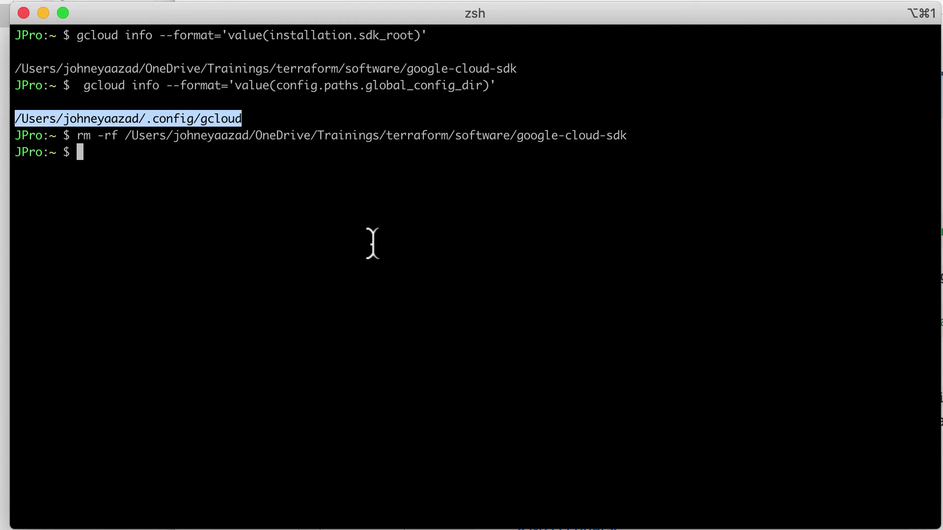
pyautogui.write('rm ')
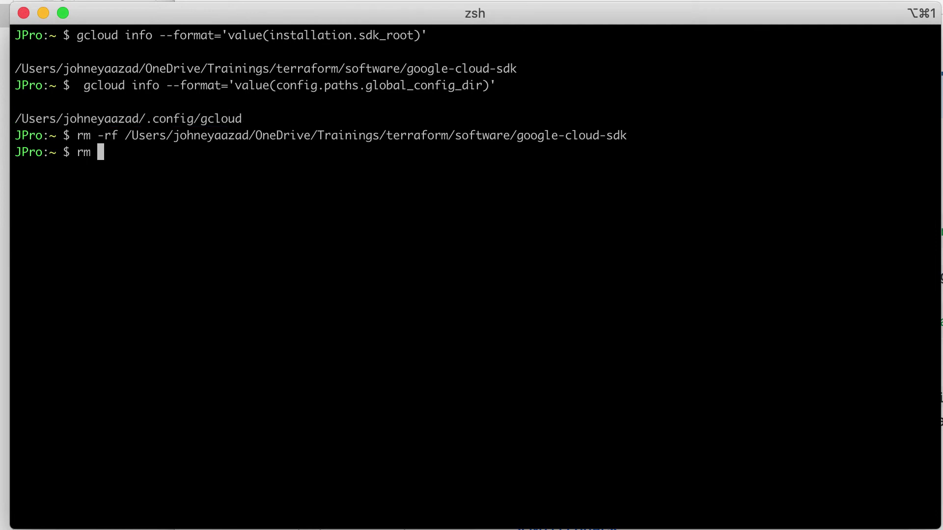
pyautogui.write('-r')
pyautogui.press('super+v')
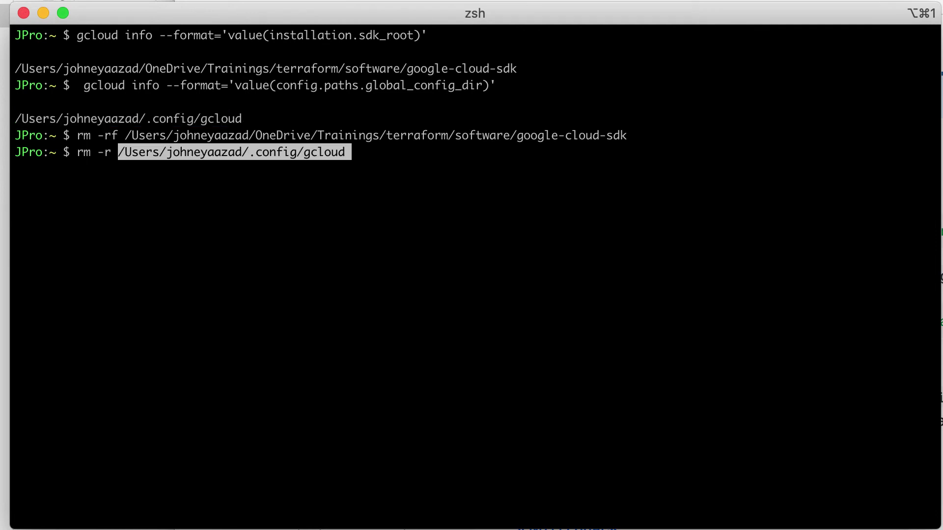
pyautogui.press('Return')
pyautogui.press('Return')
pyautogui.press('Return')
pyautogui.press('Return')
pyautogui.press('super+Tab')
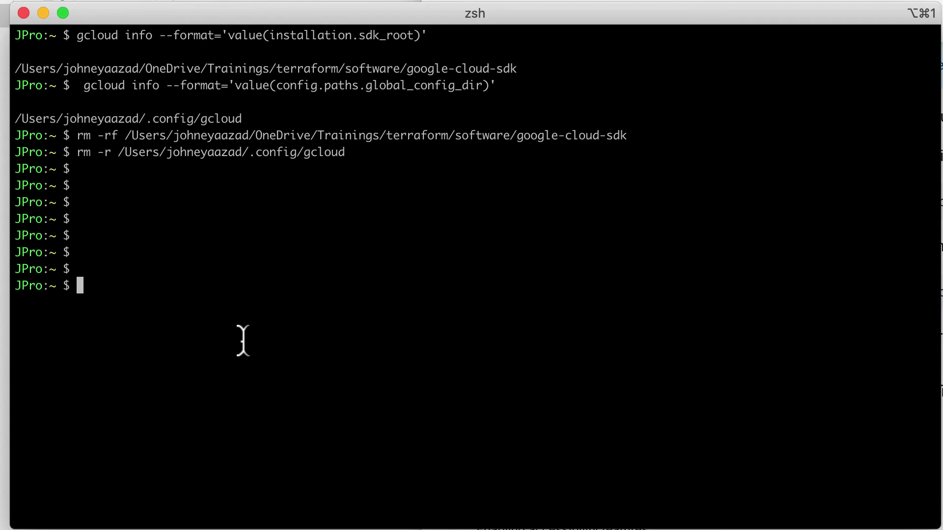
pyautogui.write('vi .zsh')
pyautogui.write('rc')
# Open .zshrc in vi and delete the gcloud PATH and completion blocks with dd.
pyautogui.press('Tab')
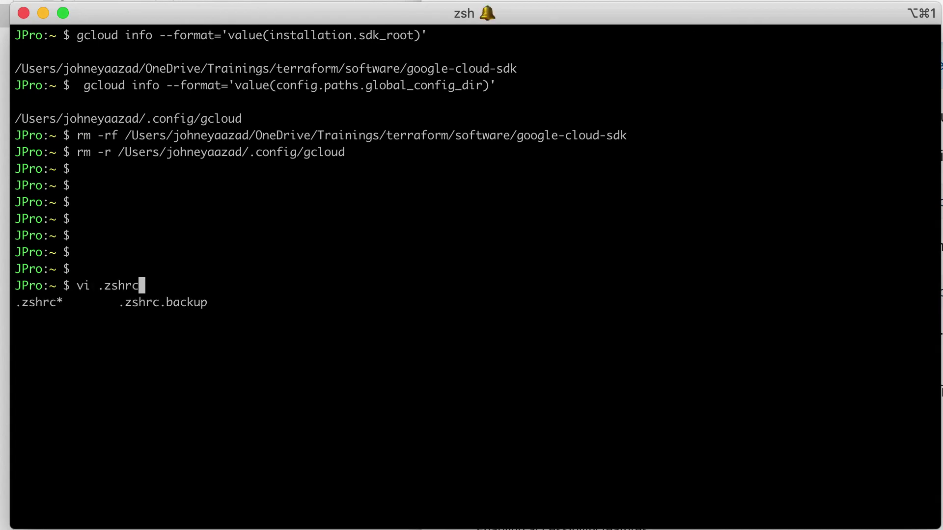
pyautogui.press('Return')
pyautogui.press('Down')
pyautogui.press('Down')
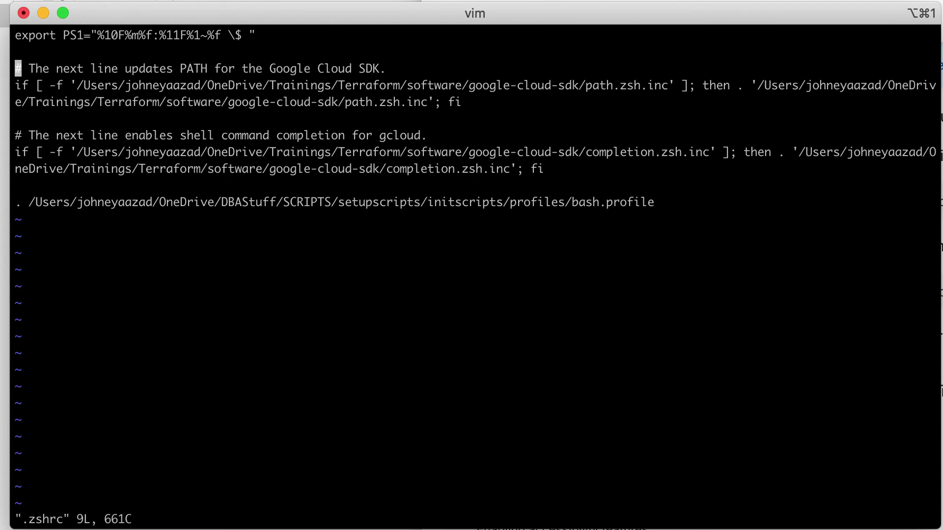
pyautogui.press('d')
pyautogui.press('d')
pyautogui.press('d')
pyautogui.press('d')
pyautogui.press('d')
pyautogui.press('d')
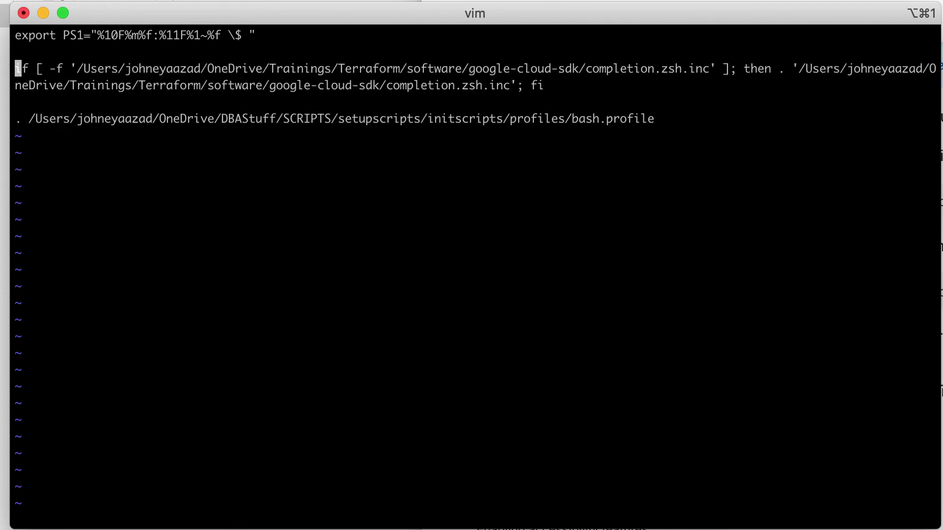
pyautogui.press('d')
pyautogui.press('d')
pyautogui.press('d')
pyautogui.press('d')
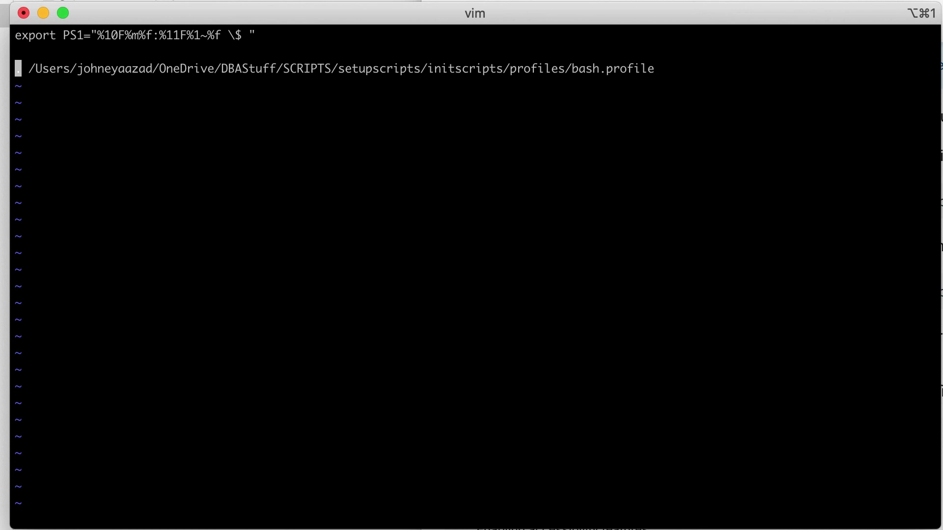
pyautogui.press('Escape')
pyautogui.write(':wq')
# Run :wq to write .zshrc and exit vim to the zsh prompt.
pyautogui.press('Return')
pyautogui.press('Return')
pyautogui.press('Return')
pyautogui.press('Return')
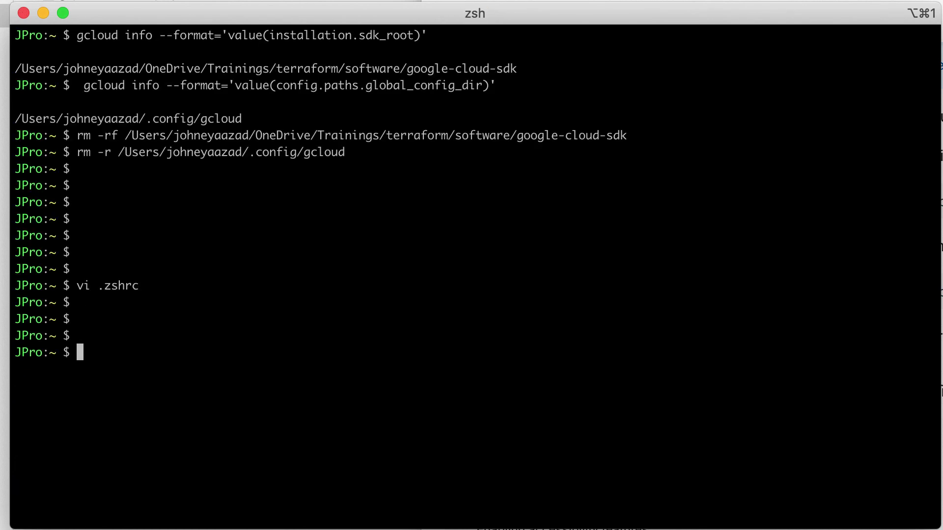